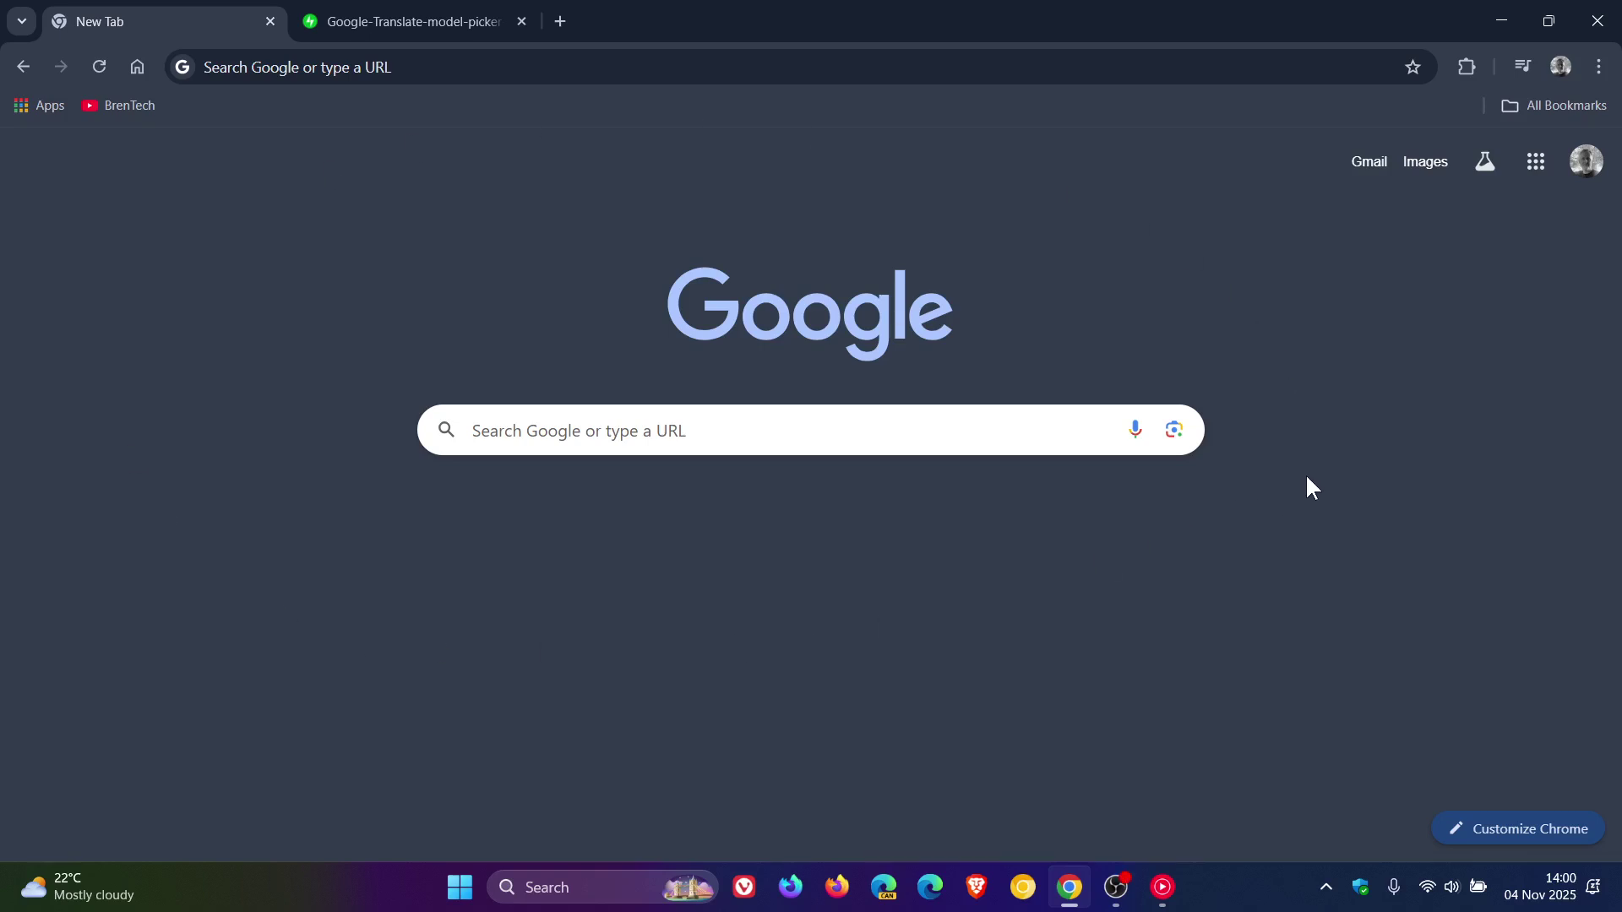
- Open Google Translate from the Google apps grid in the current tab
{"action": "left_click", "coordinate": [1536, 165]}
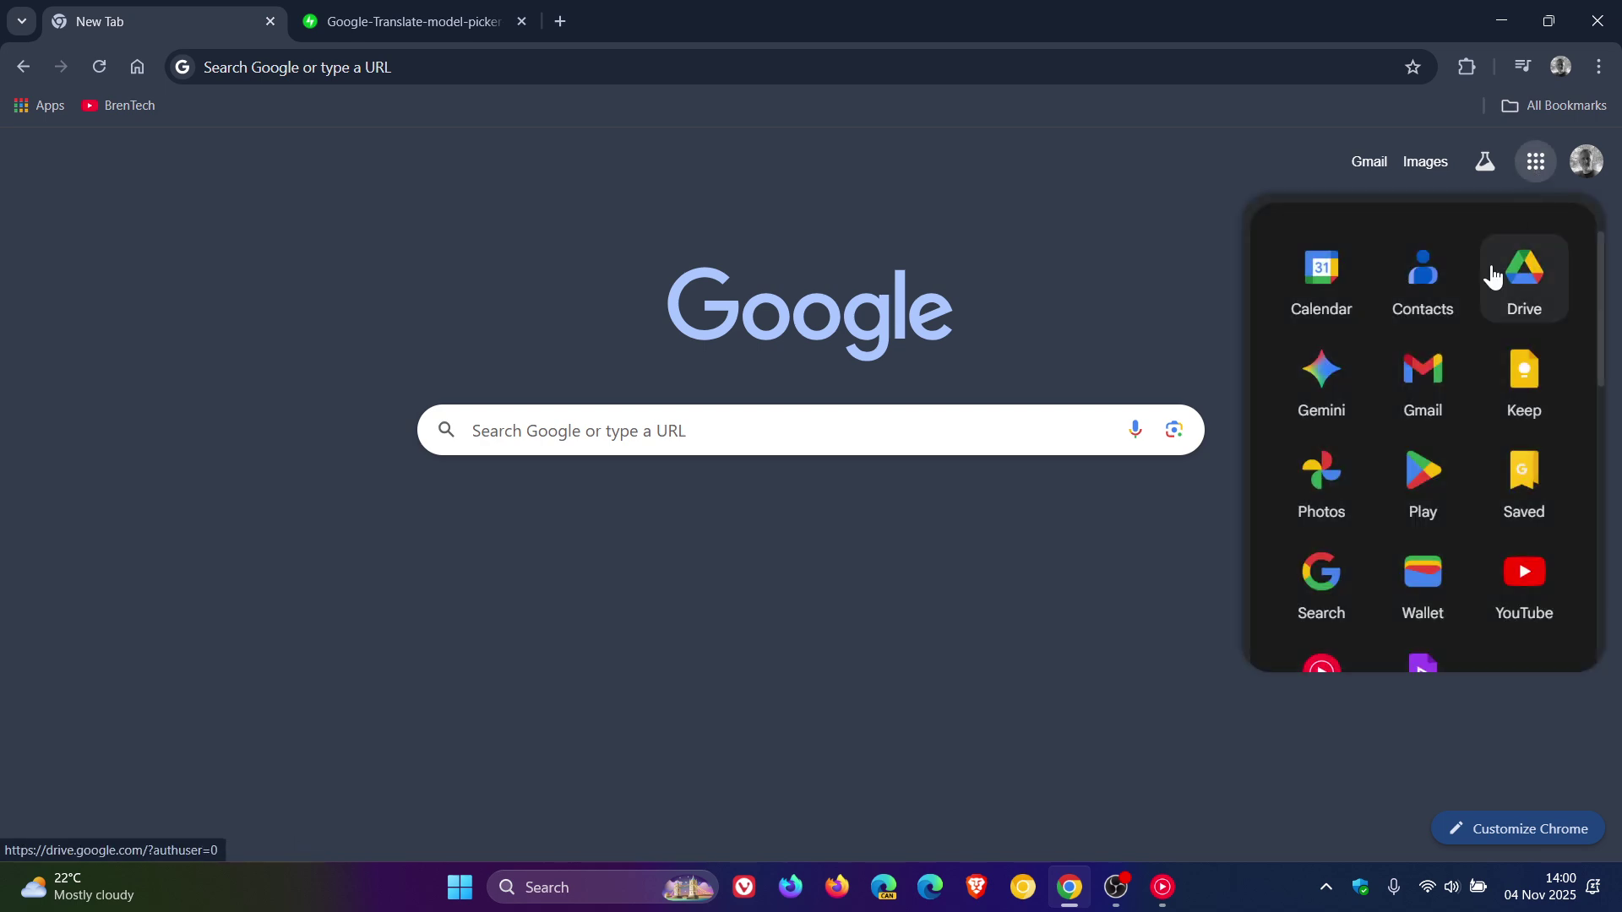
{"action": "scroll", "coordinate": [1440, 337], "scroll_direction": "down", "scroll_amount": 3}
{"action": "scroll", "coordinate": [1440, 338], "scroll_direction": "down", "scroll_amount": 3}
{"action": "scroll", "coordinate": [1441, 337], "scroll_direction": "down", "scroll_amount": 2}
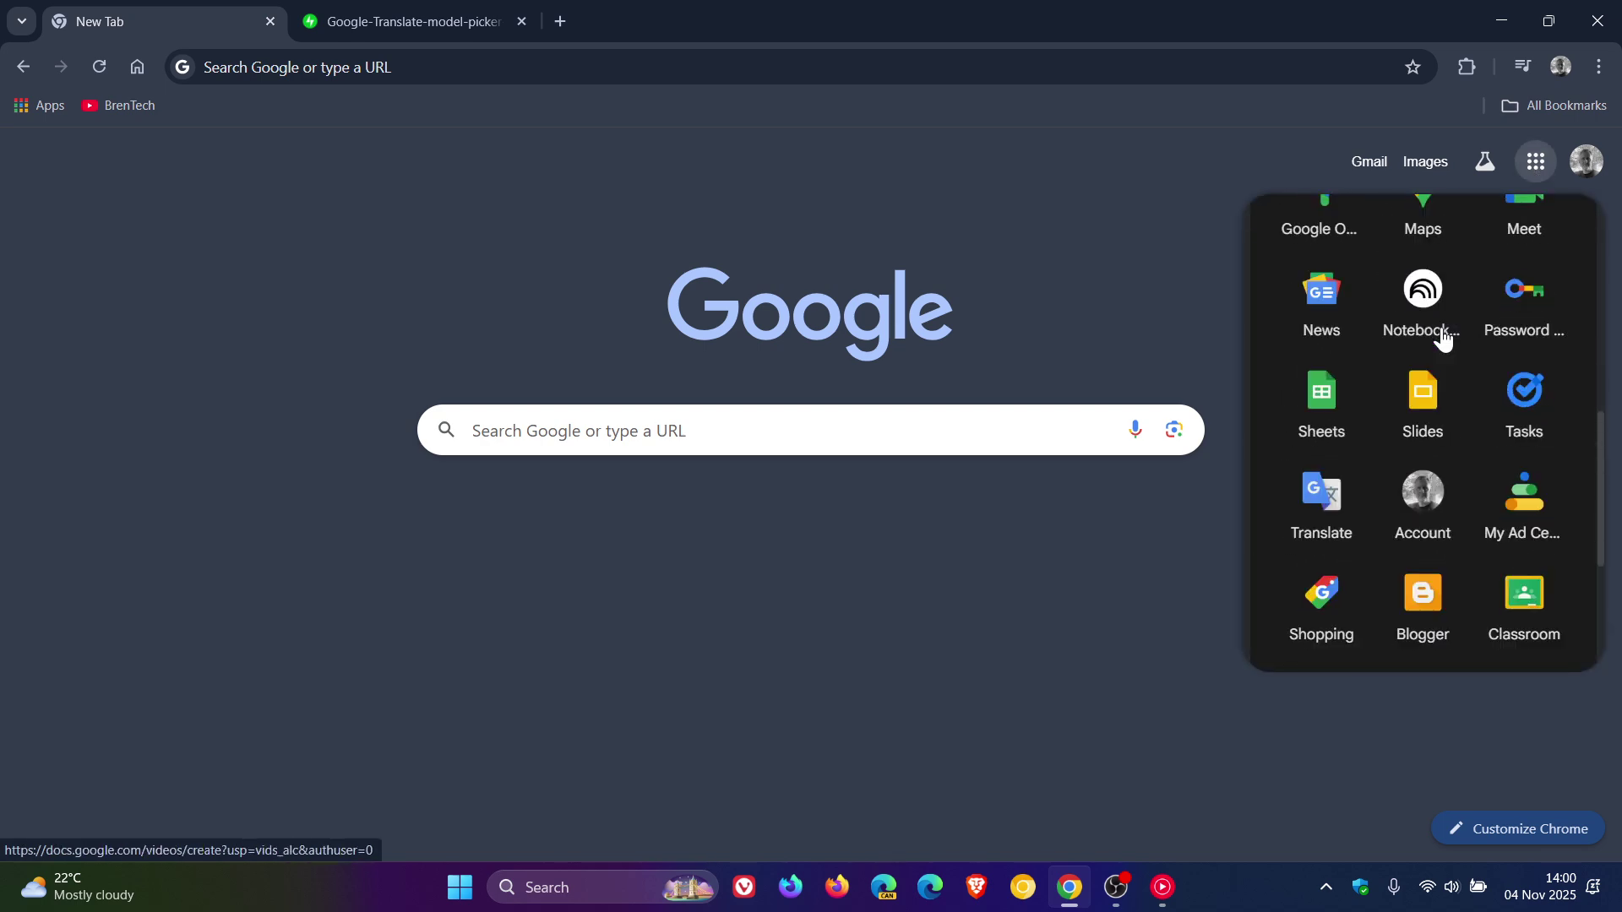
{"action": "left_click", "coordinate": [1328, 495]}
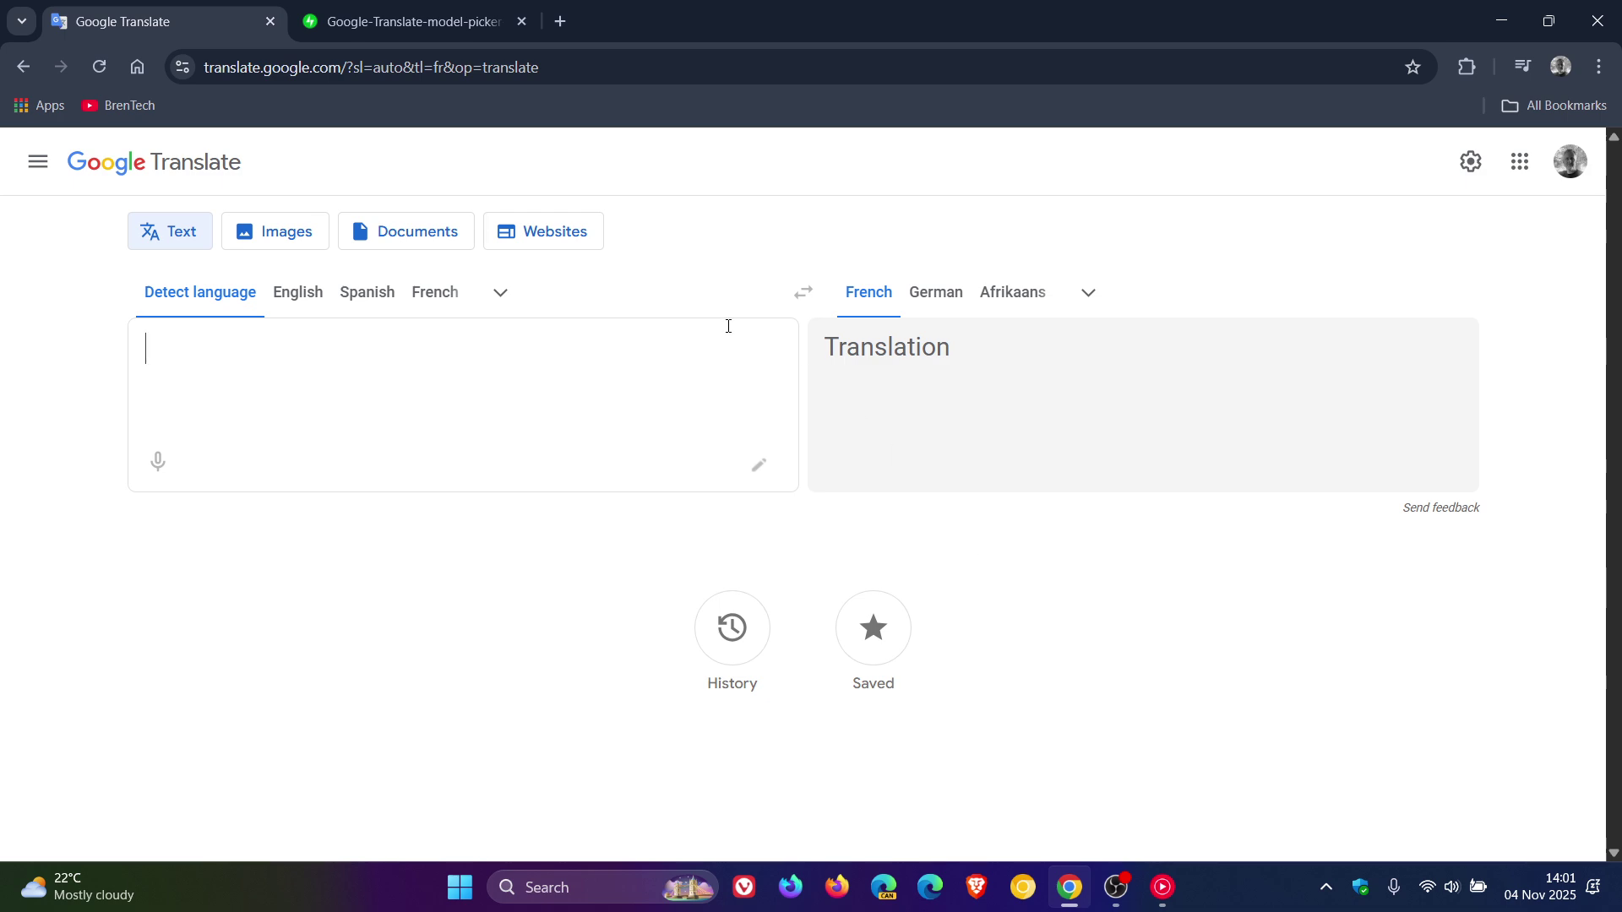
- Switch to the Google-Translate-model-picker tab showing the Advanced and Fast options
{"action": "left_click", "coordinate": [402, 28]}
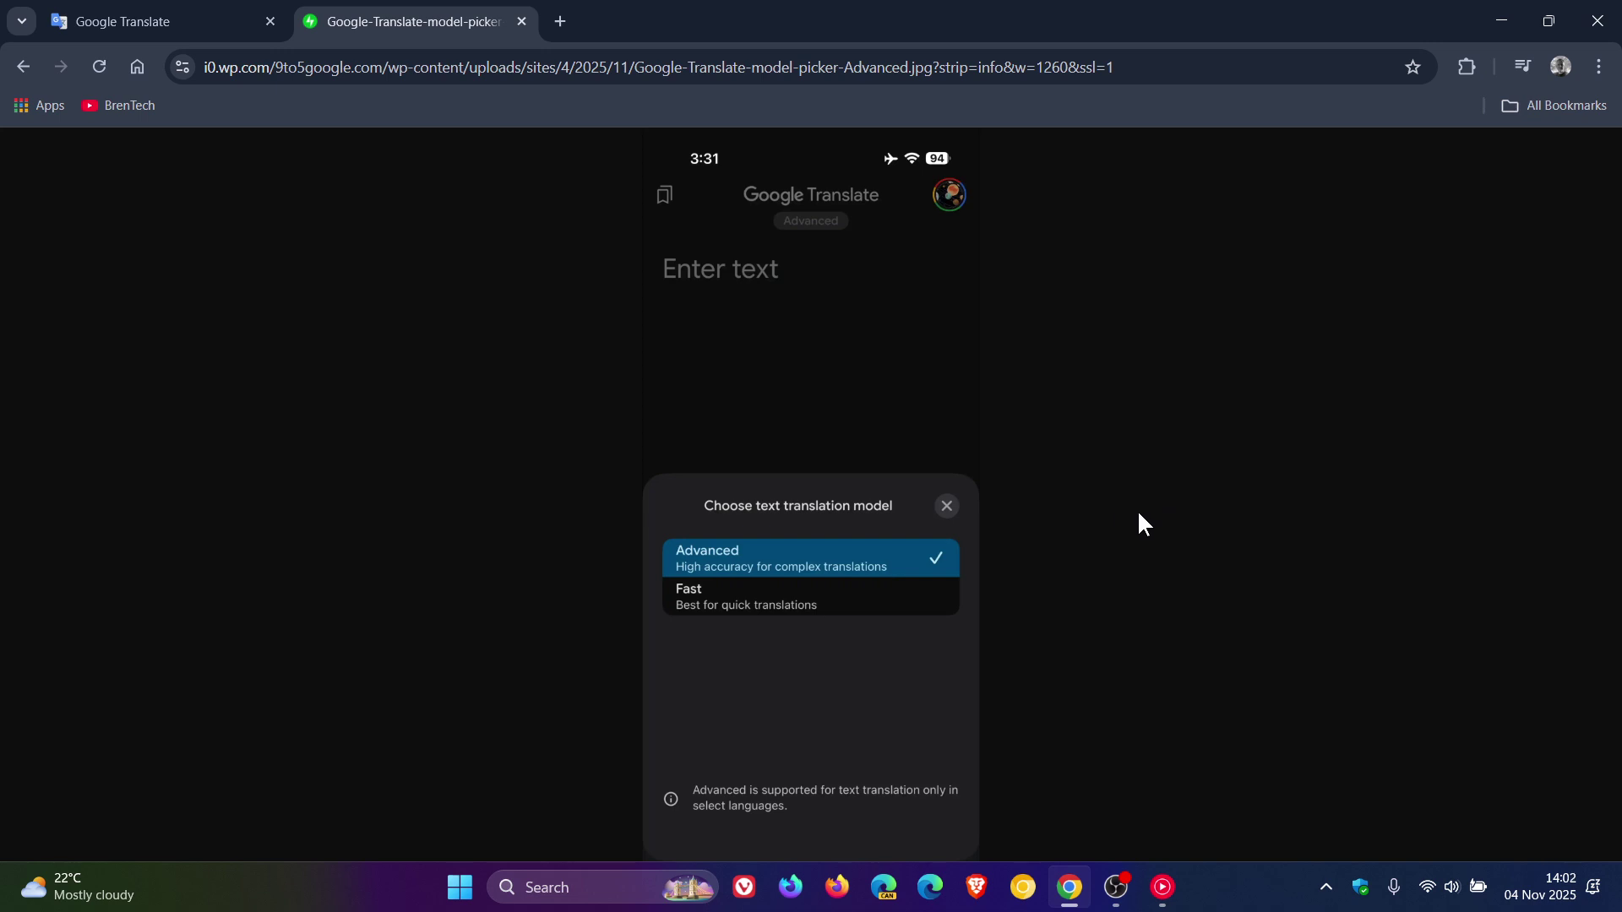
{"action": "left_click", "coordinate": [748, 482]}
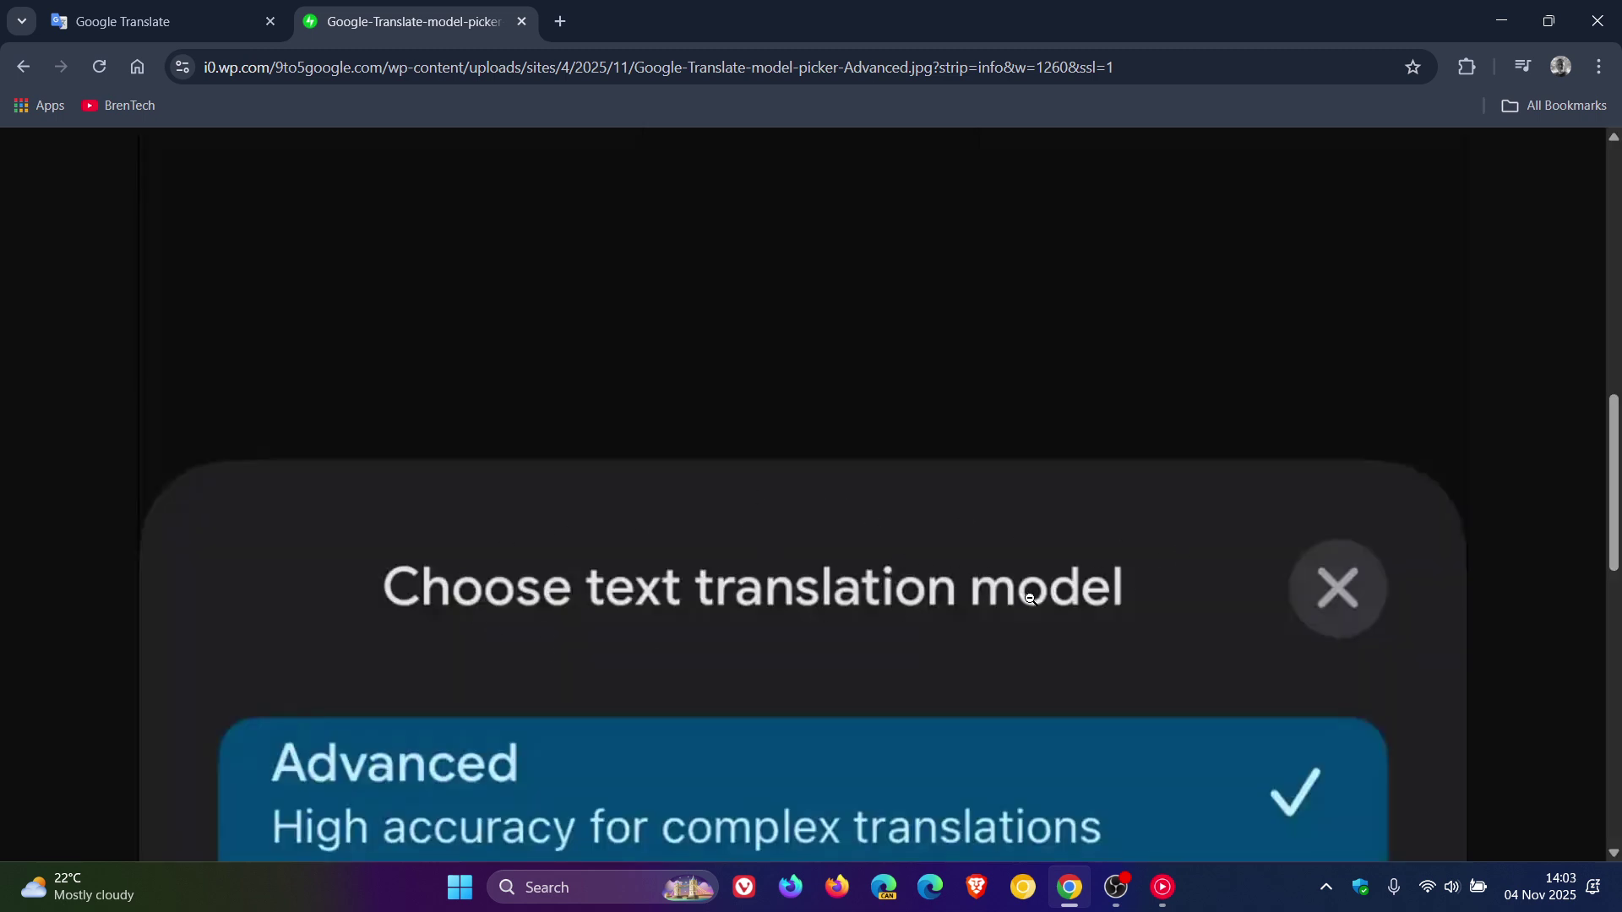
{"action": "scroll", "coordinate": [1024, 600], "scroll_direction": "down", "scroll_amount": 3}
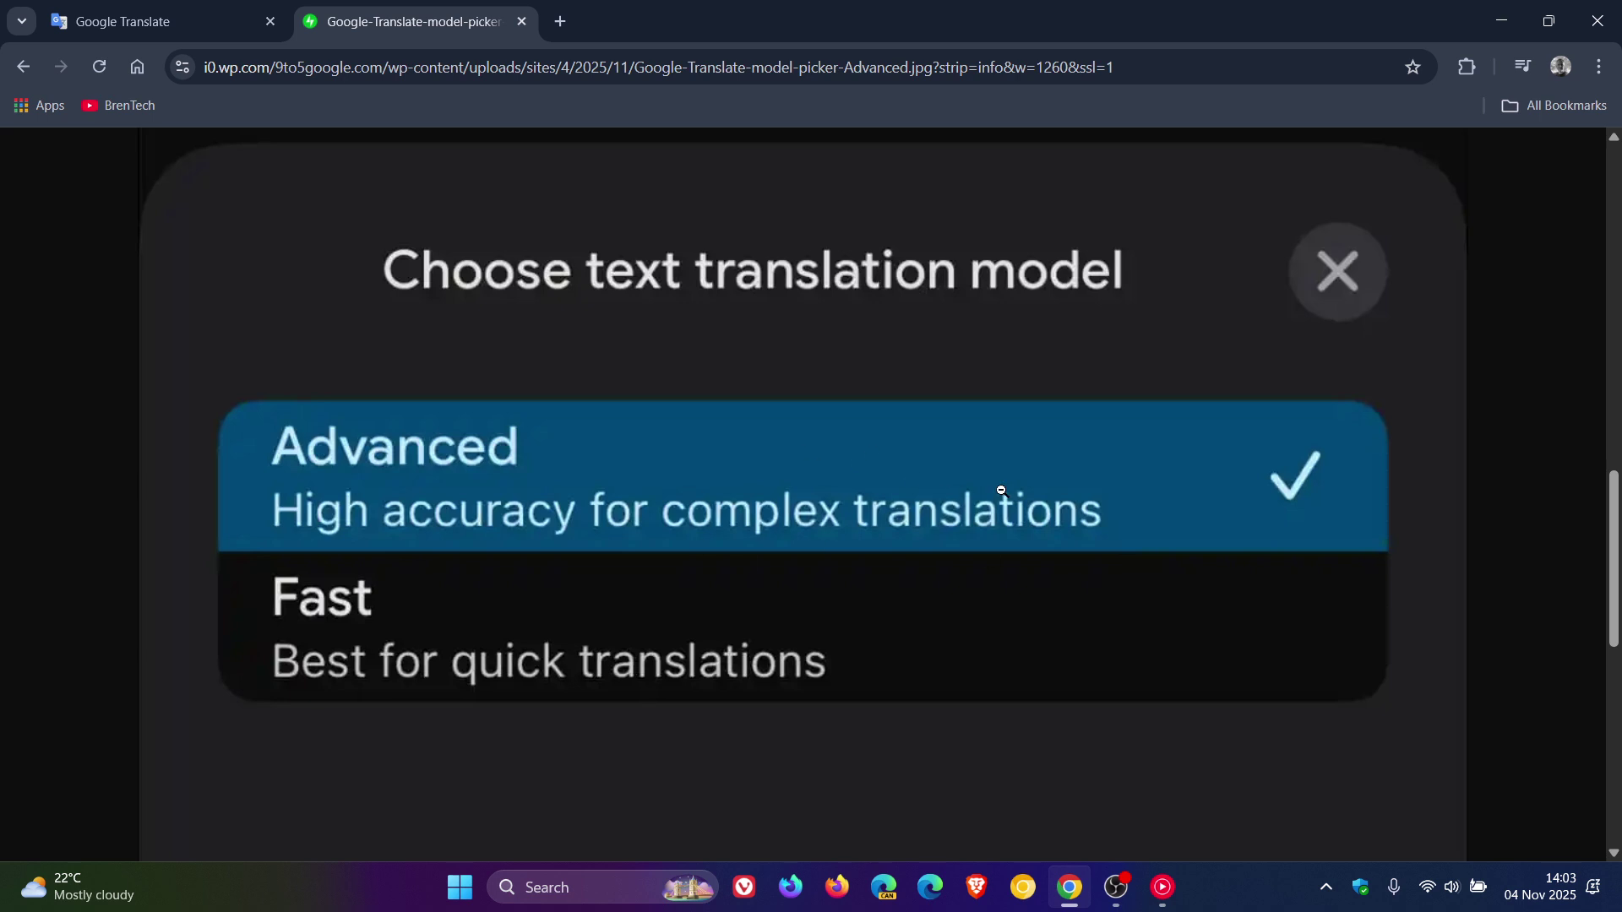
{"action": "left_click", "coordinate": [928, 470]}
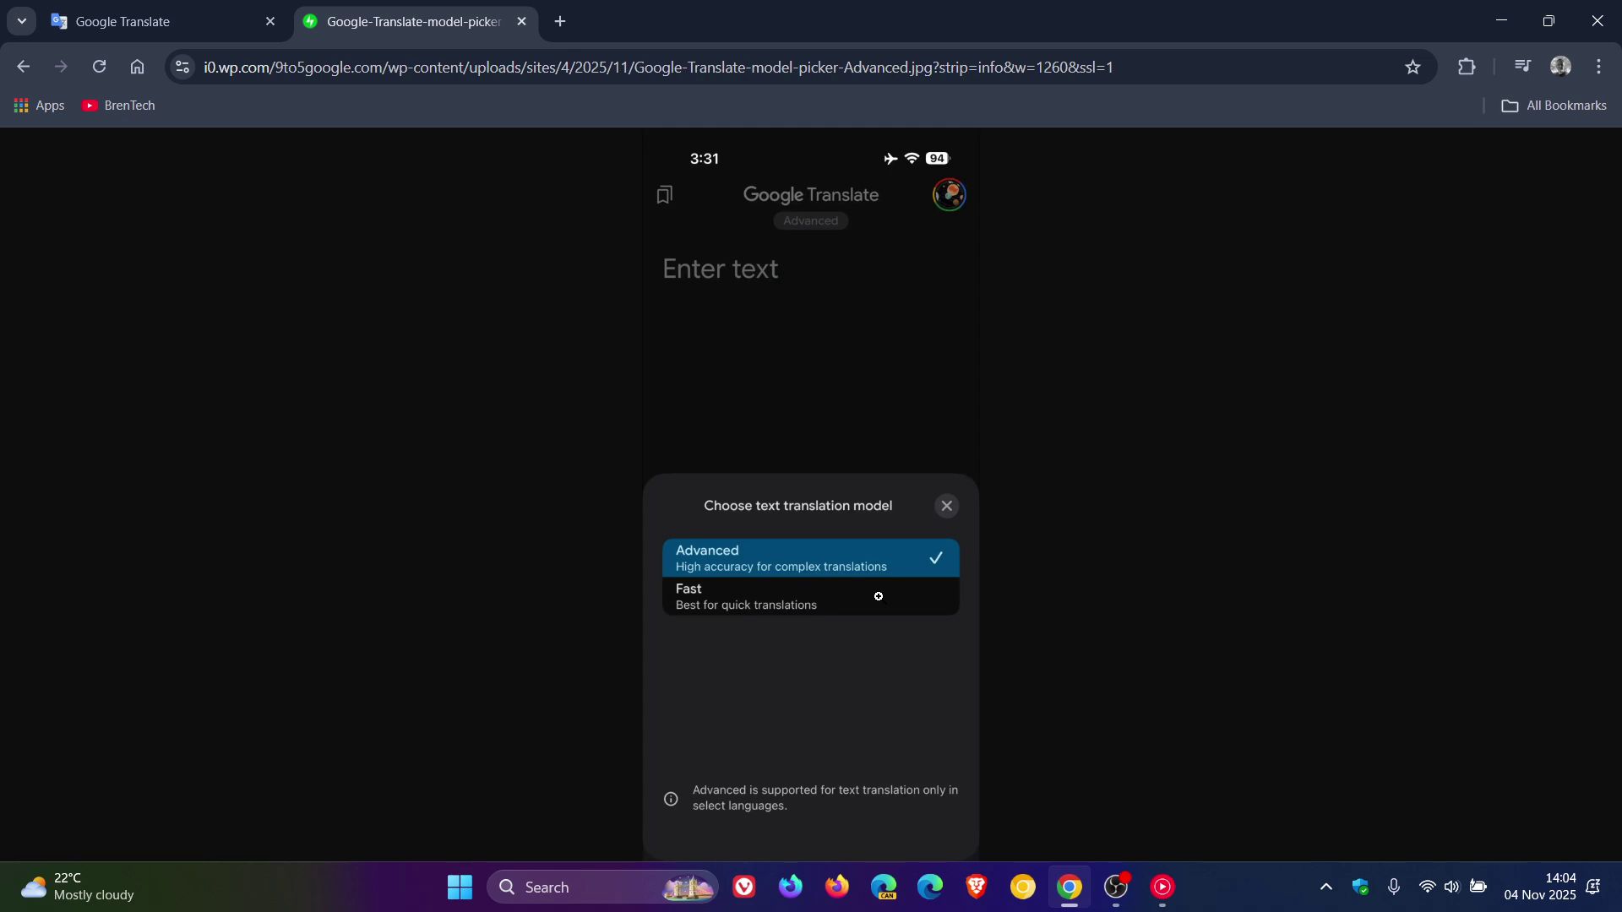
- Return to the Google Translate tab and send it to the new-tab home page
{"action": "left_click", "coordinate": [131, 23]}
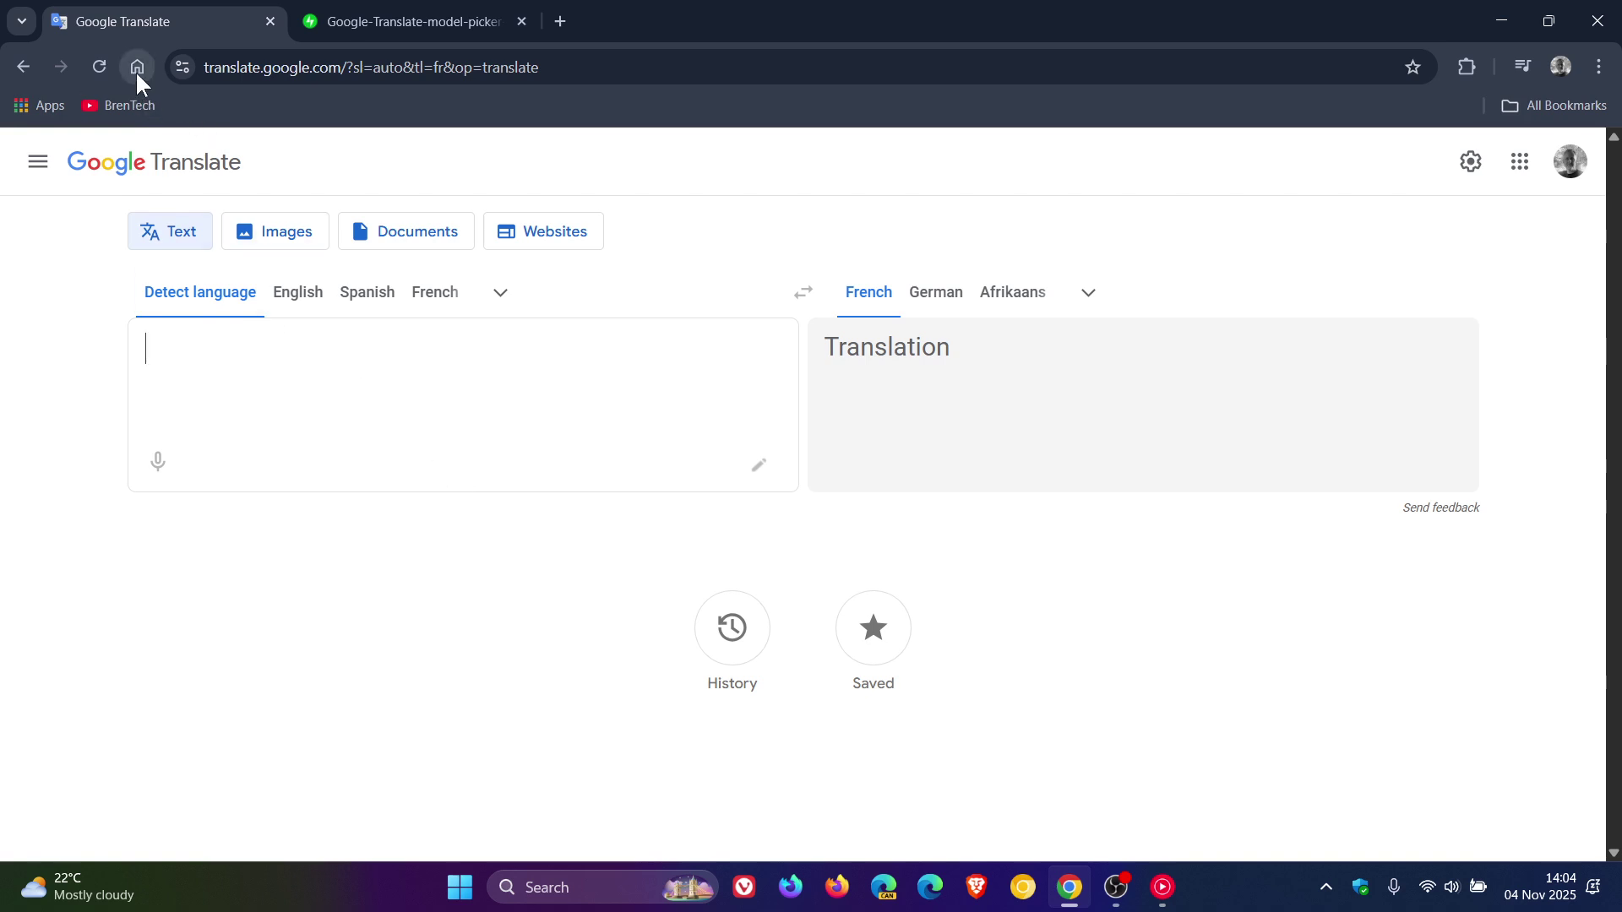
{"action": "left_click", "coordinate": [137, 66]}
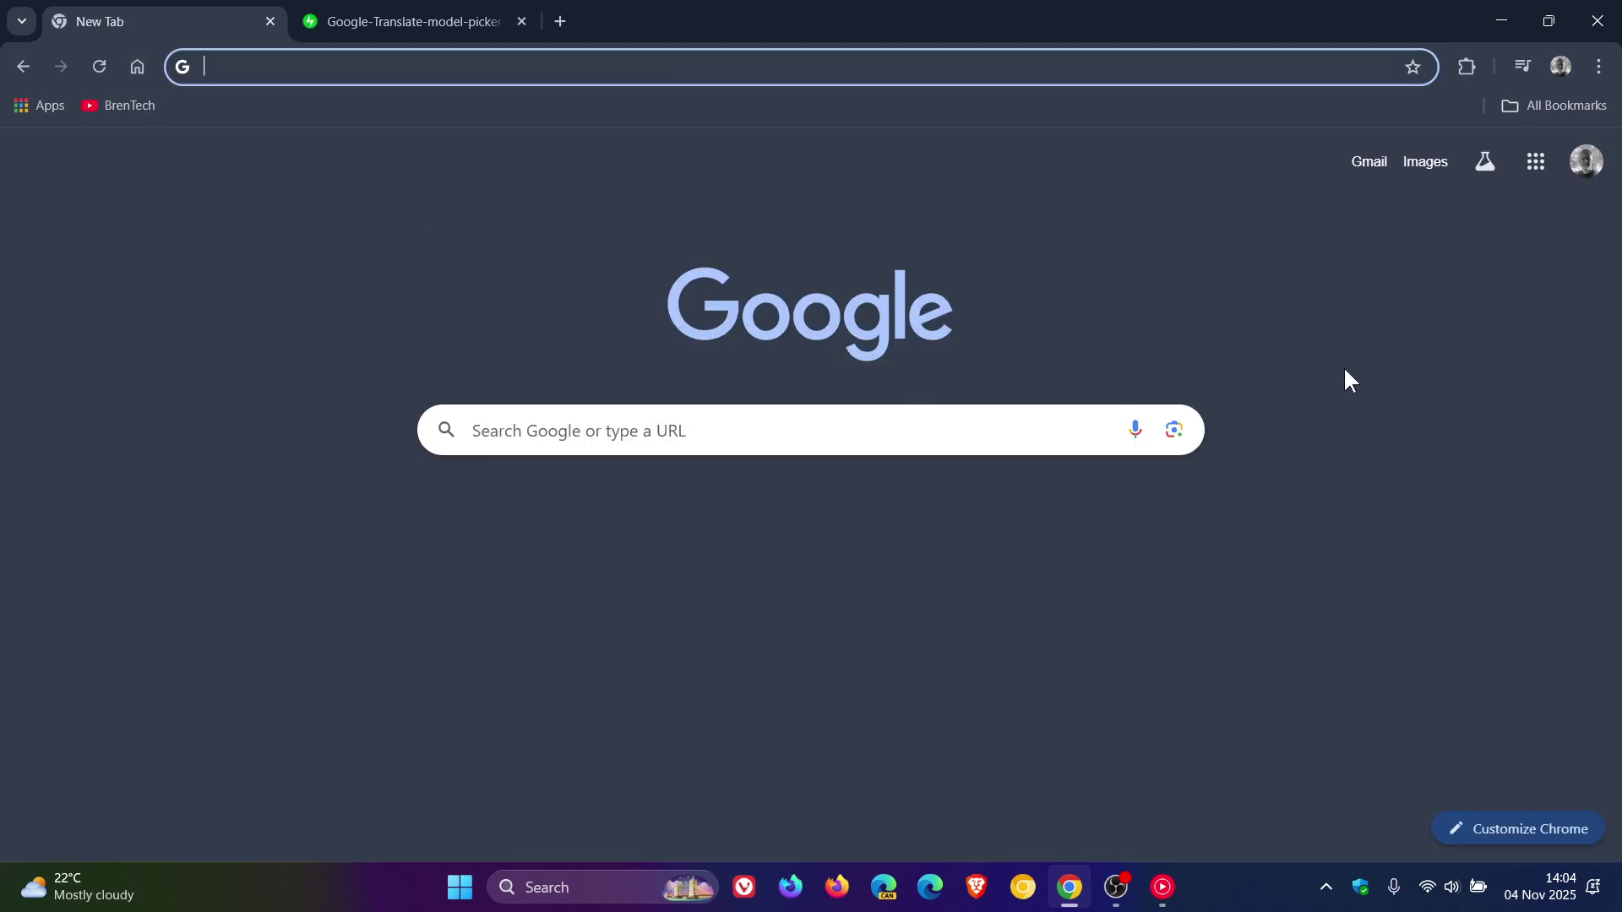